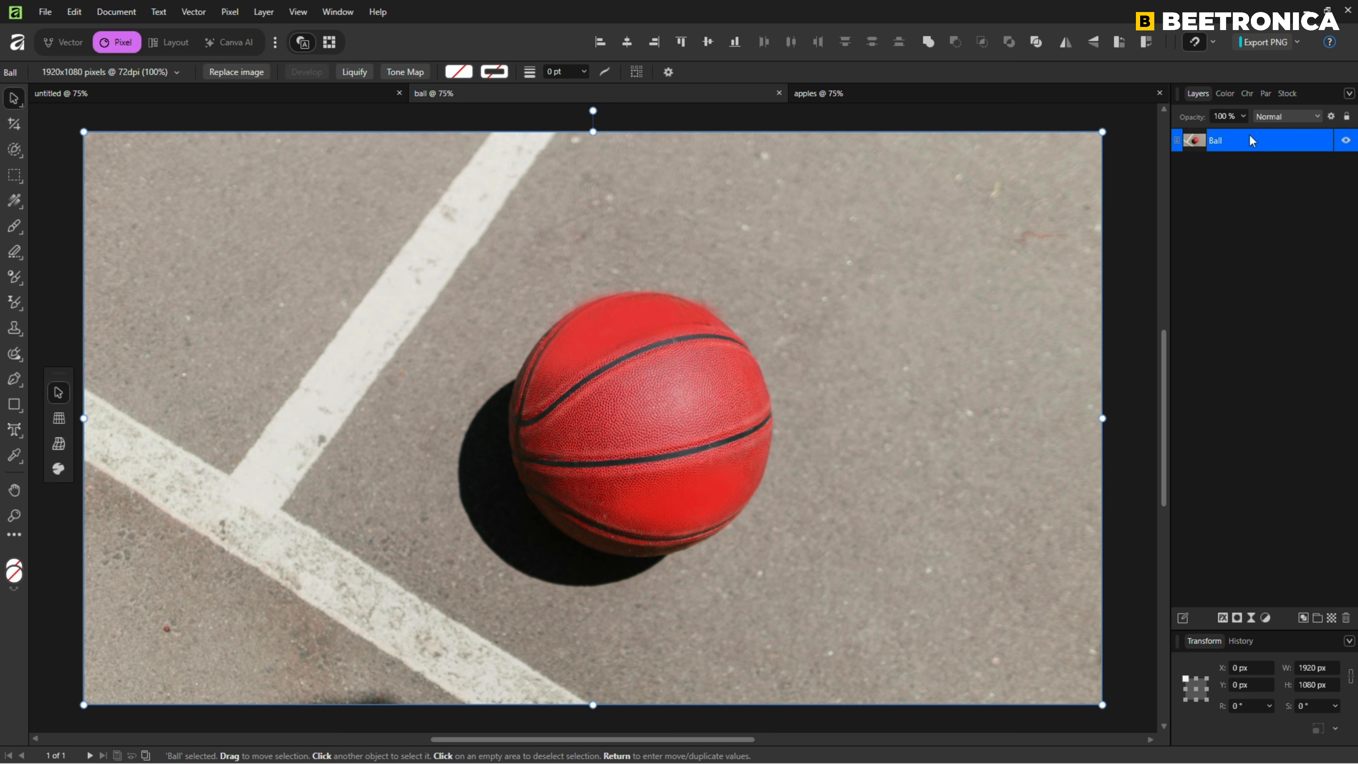
Step: Add an HSL adjustment over the Ball layer and target its red range by sampling the ball's colour
click(1267, 617)
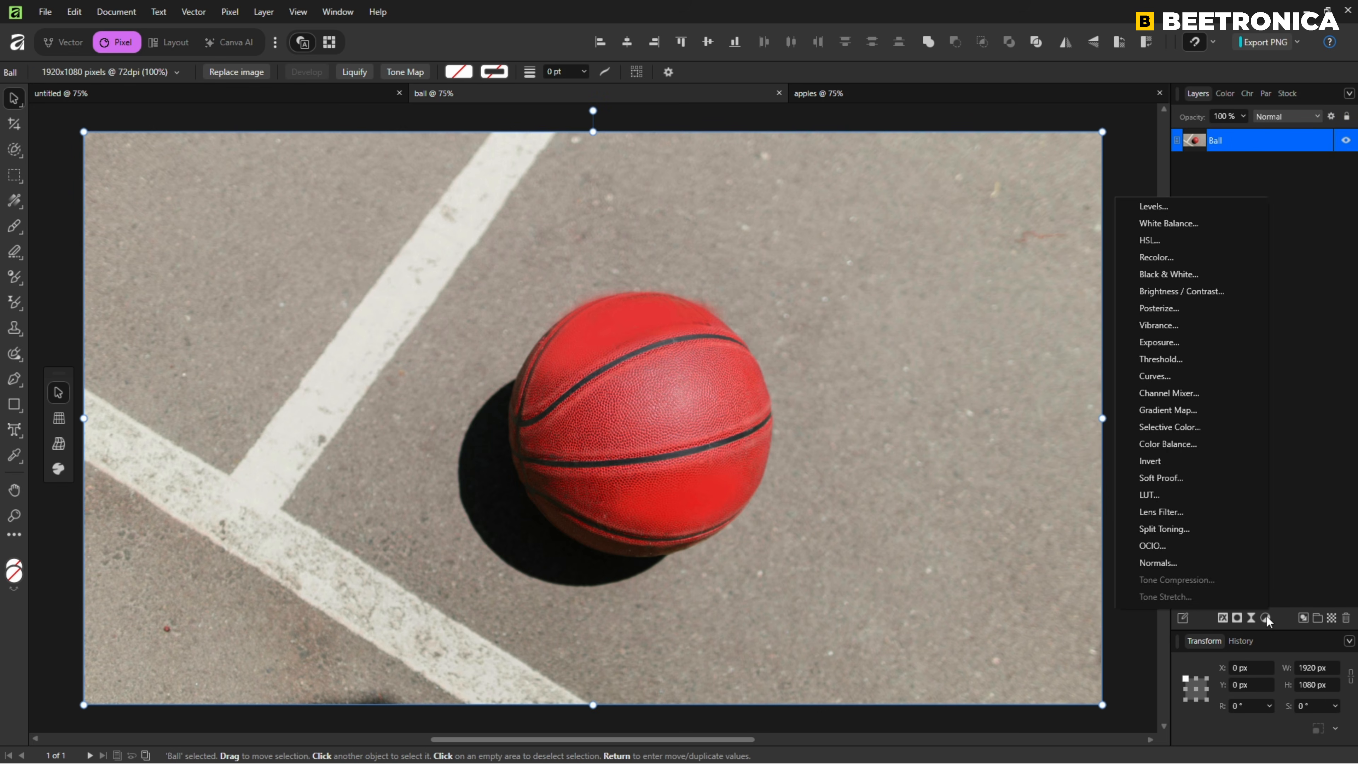
click(1150, 244)
drag(1018, 272, 1052, 256)
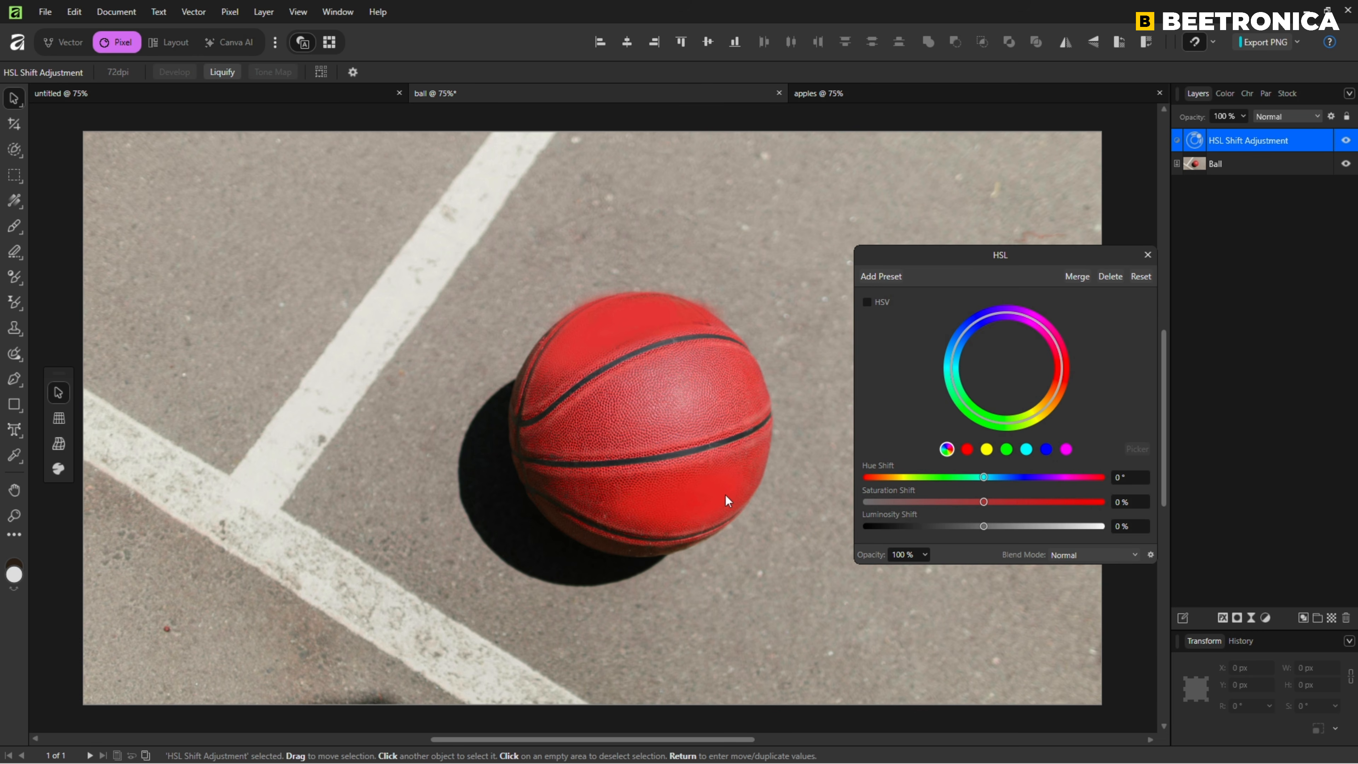
click(968, 450)
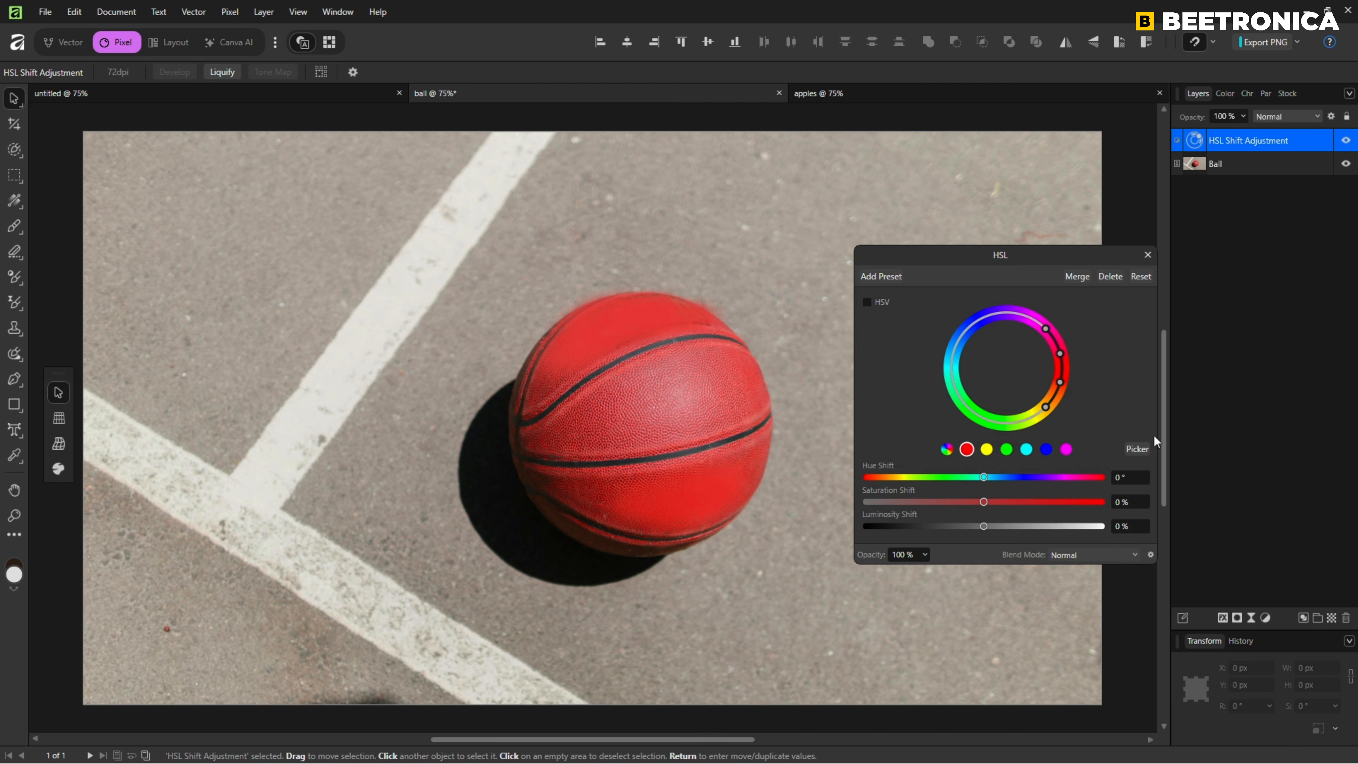
click(1137, 449)
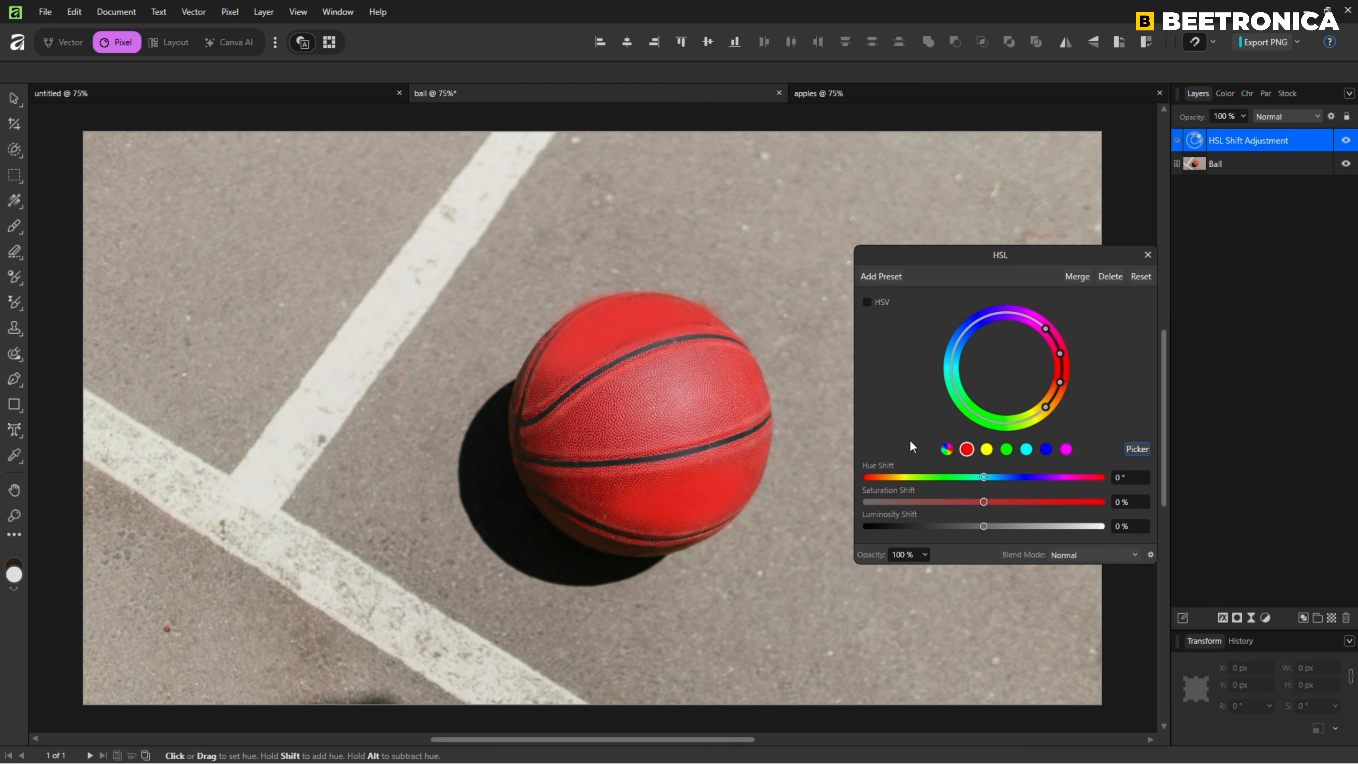
click(674, 495)
Step: Try a -171.6° hue shift on the reds and a target range moved to blue and green, resetting the adjustment after each trial
drag(988, 478, 873, 482)
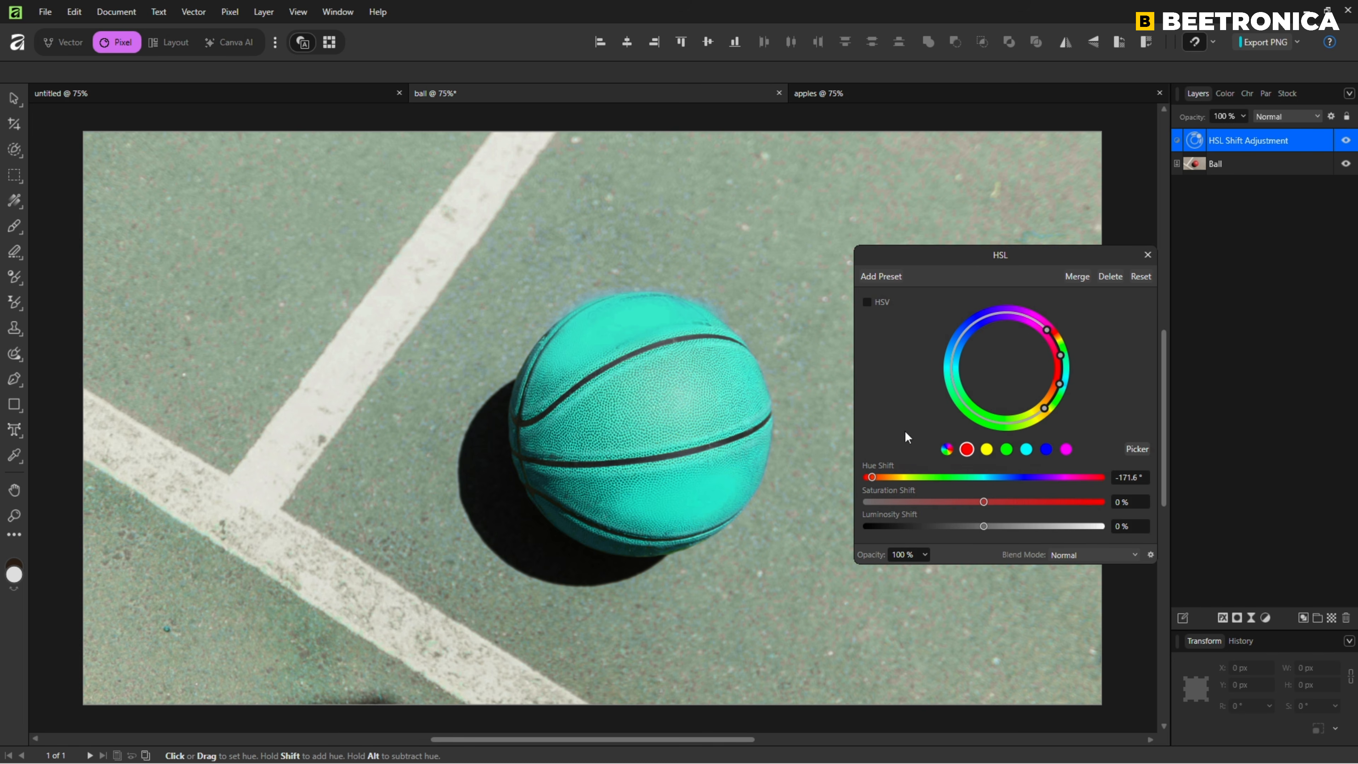
click(1148, 278)
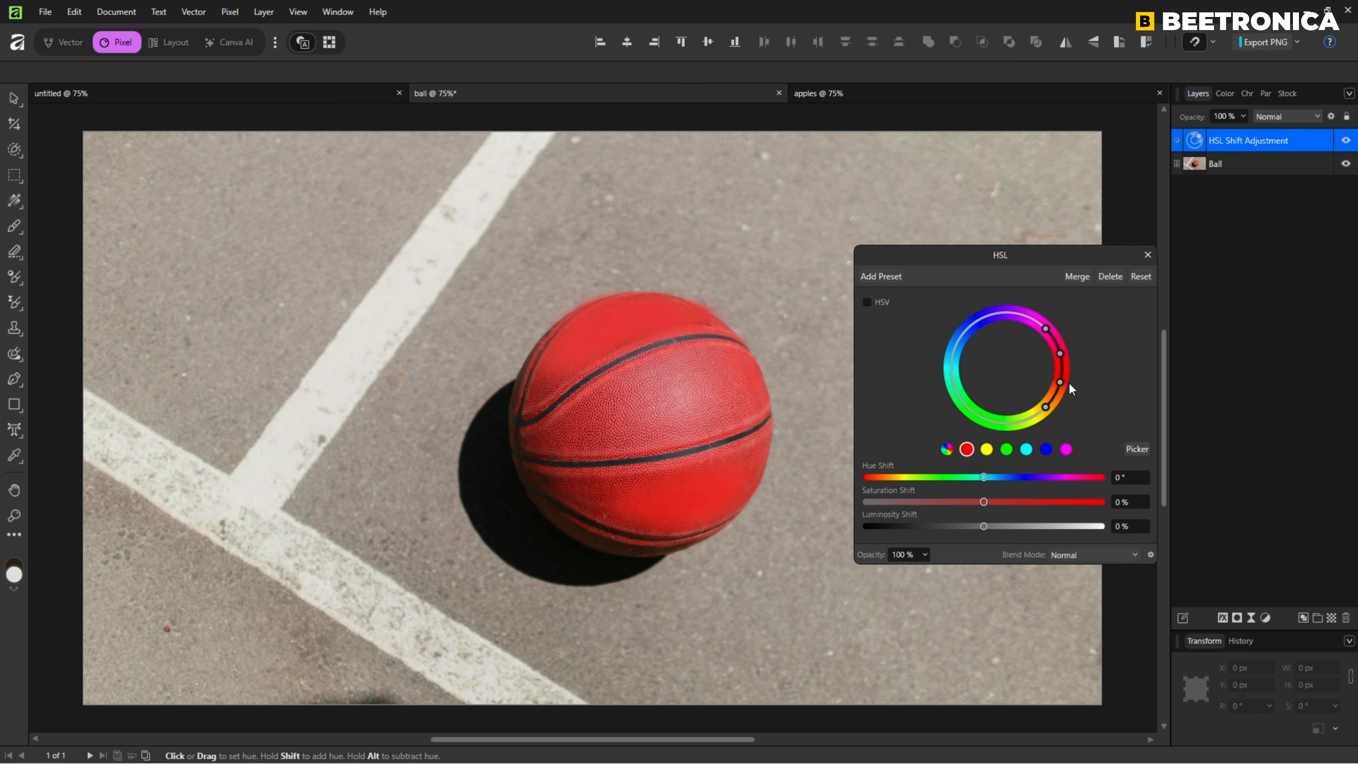
drag(1061, 366, 998, 351)
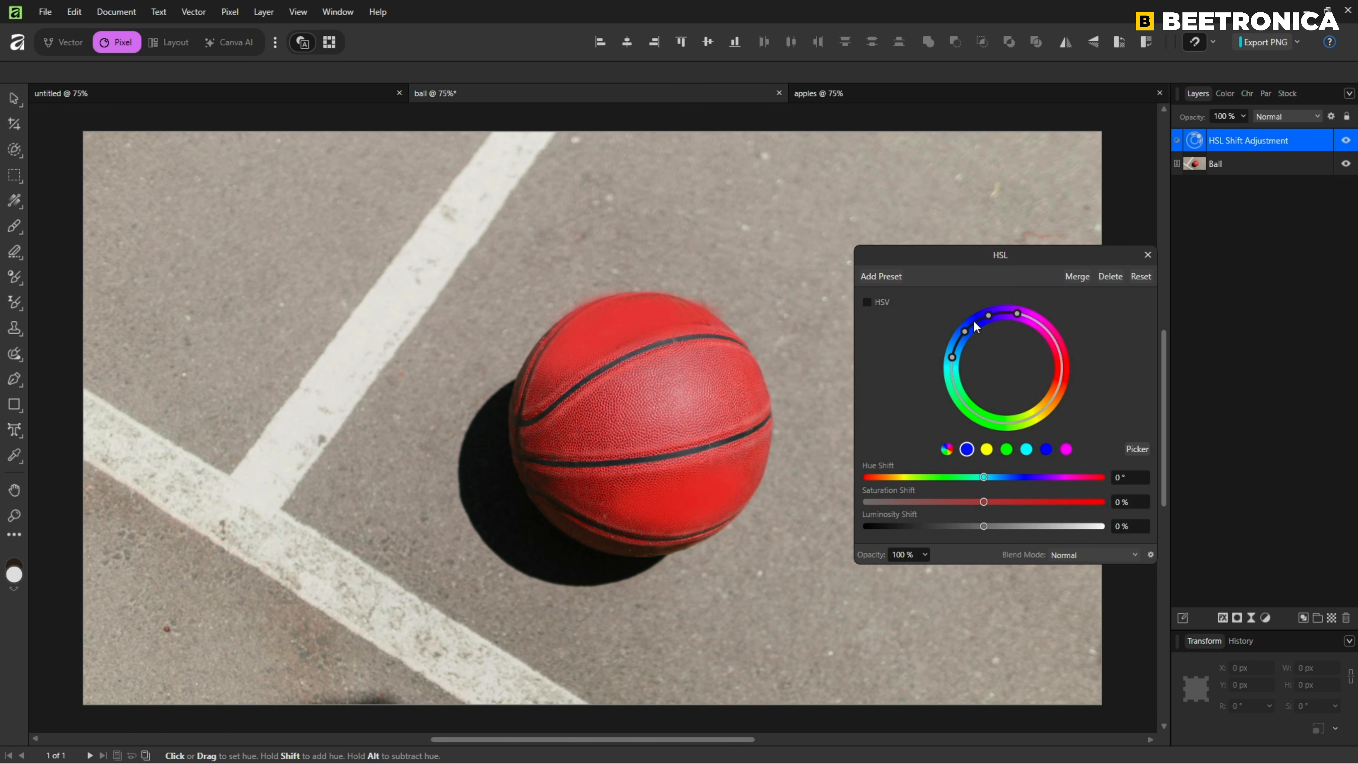
drag(973, 319, 991, 389)
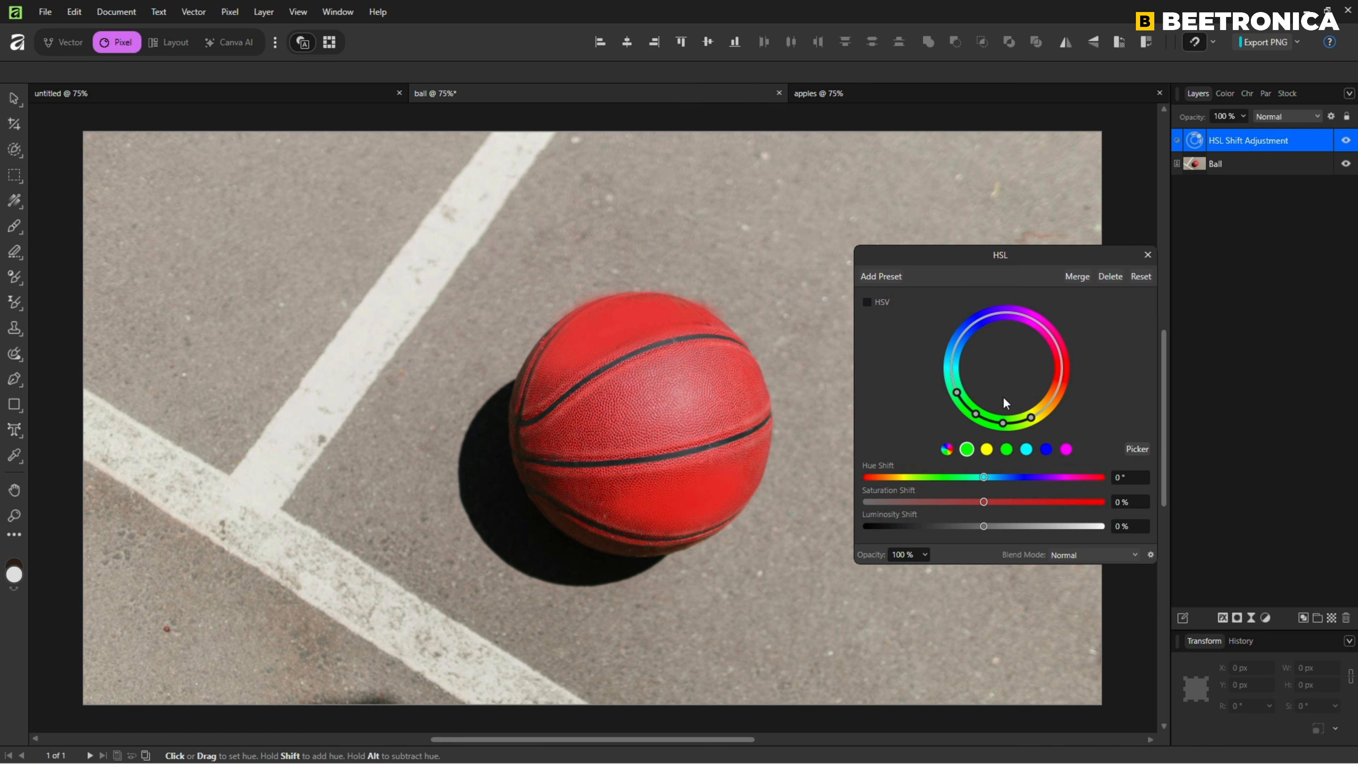
click(1136, 276)
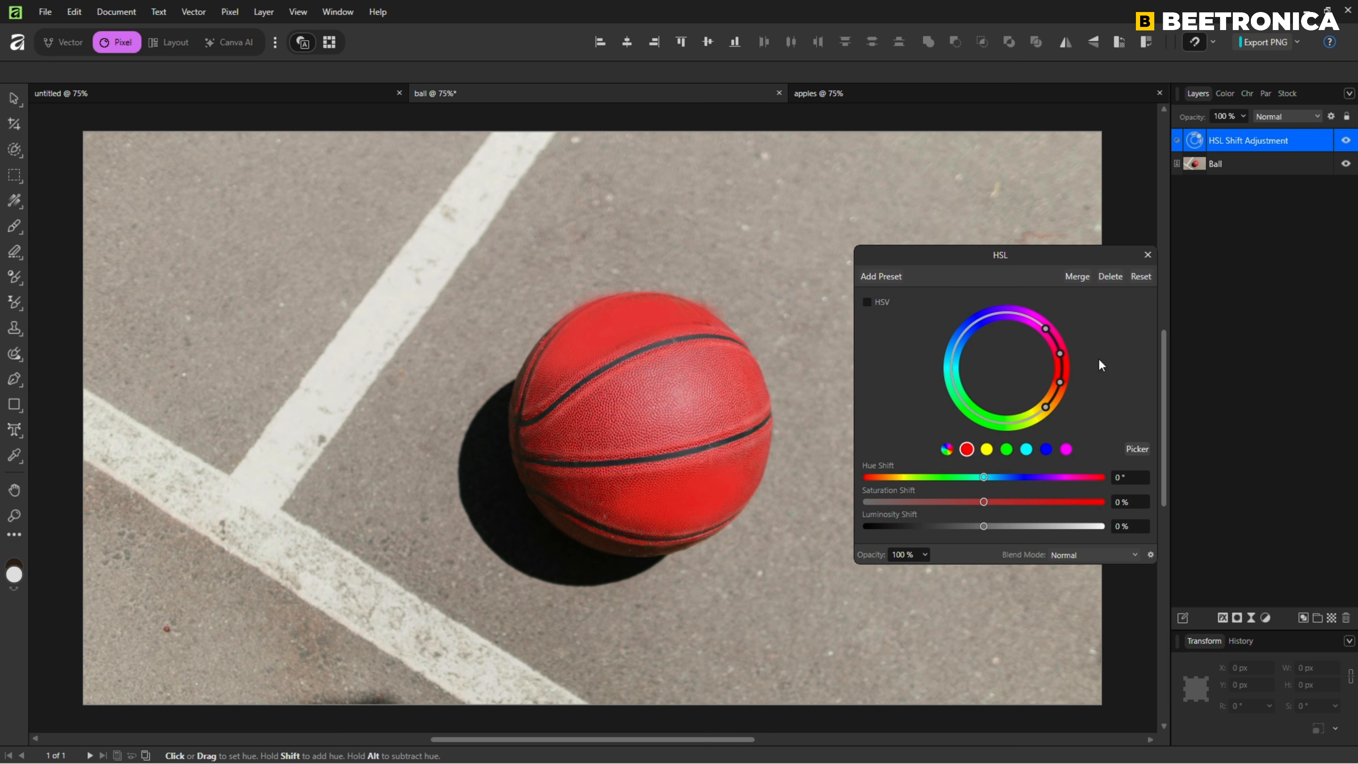
Step: Narrow the HSL adjustment's red target range tightly around the ball's red on the colour wheel
drag(1057, 342, 1049, 339)
drag(1026, 413, 1018, 412)
click(1140, 277)
drag(1001, 420, 983, 418)
click(1137, 278)
Step: Set the reds' hue shift to -18.5° and saturation shift to 5%, raise their luminosity slightly, and close the HSL settings
drag(983, 477, 899, 488)
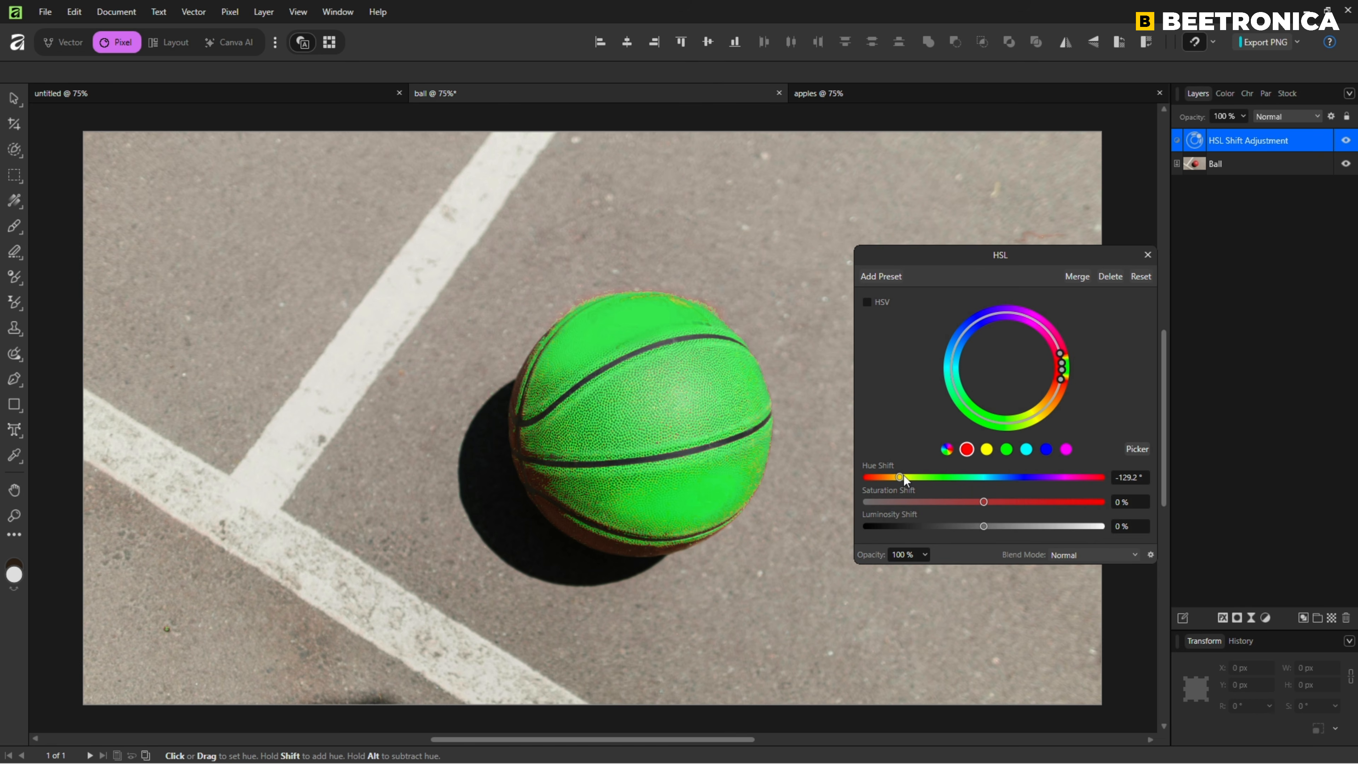
drag(901, 476, 972, 484)
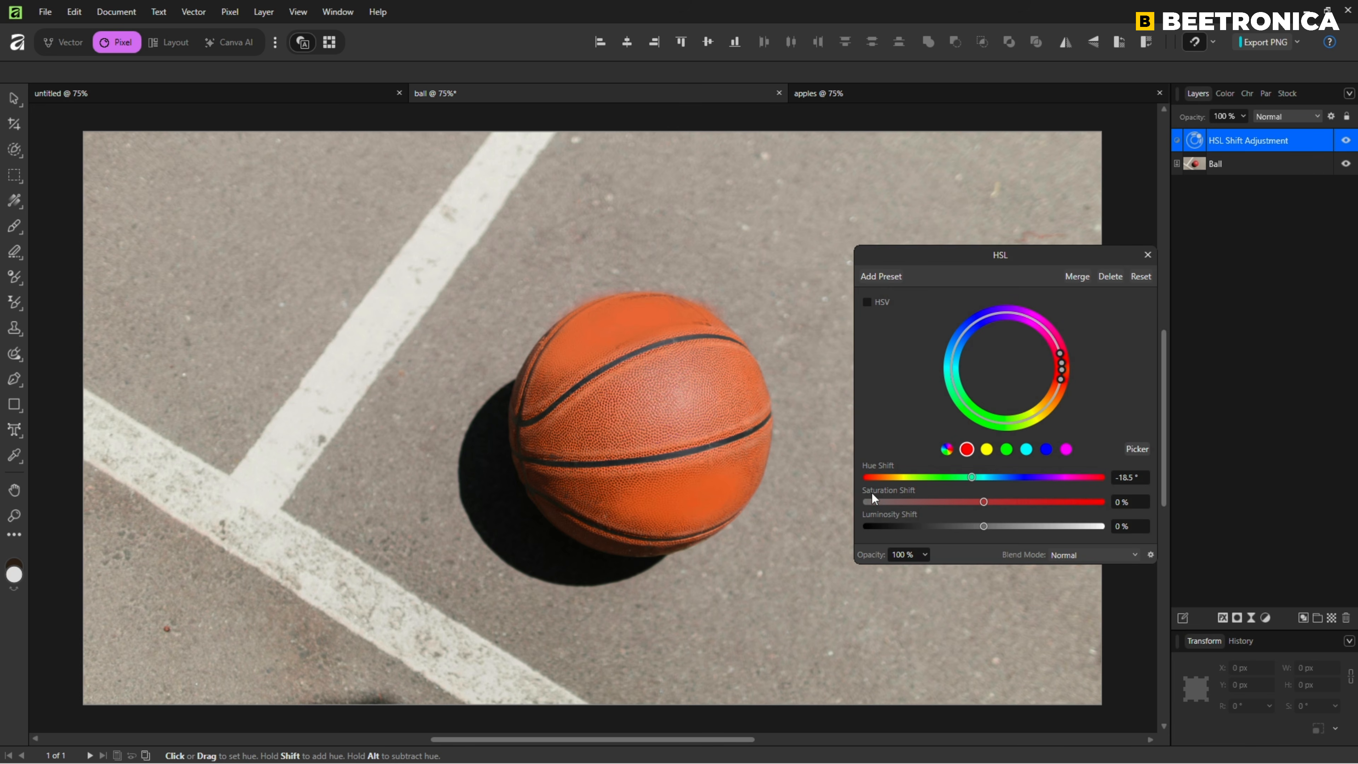
drag(983, 502, 1009, 502)
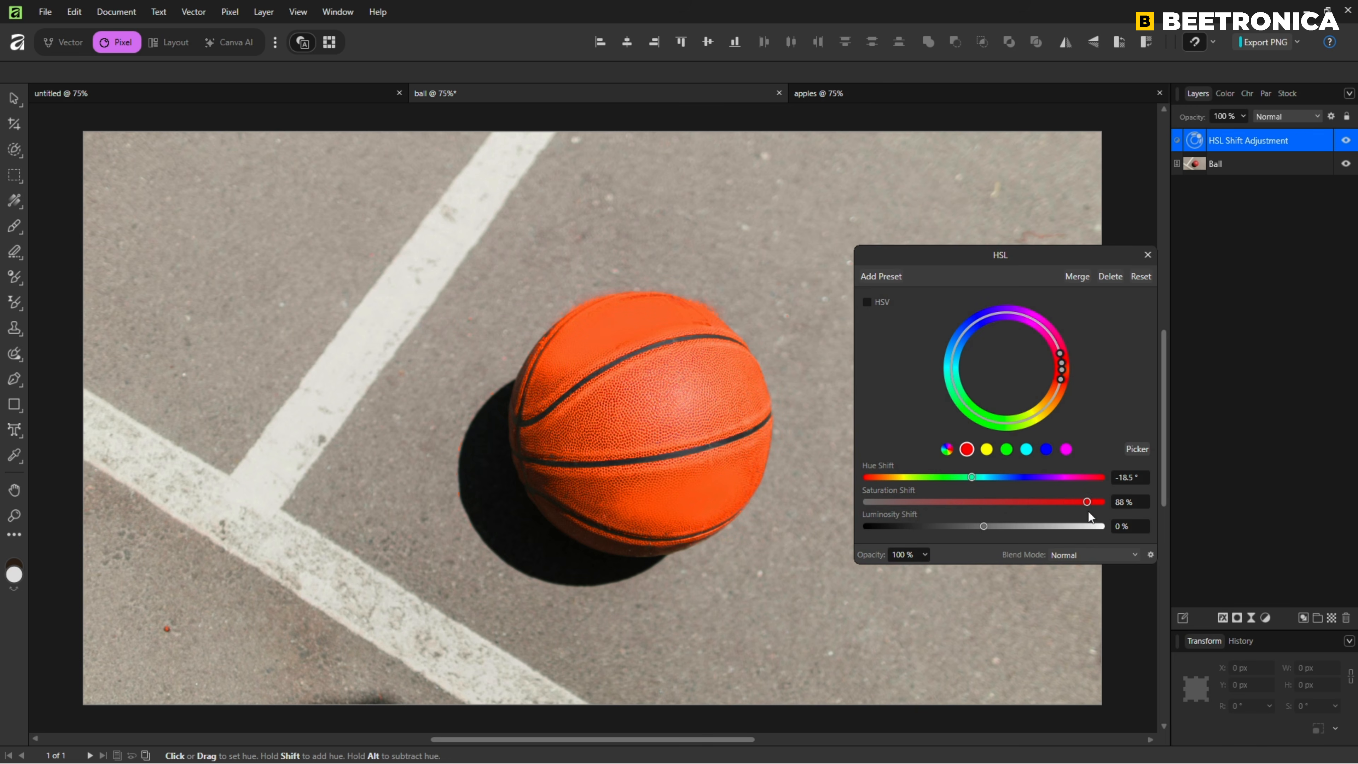
drag(1089, 511, 993, 518)
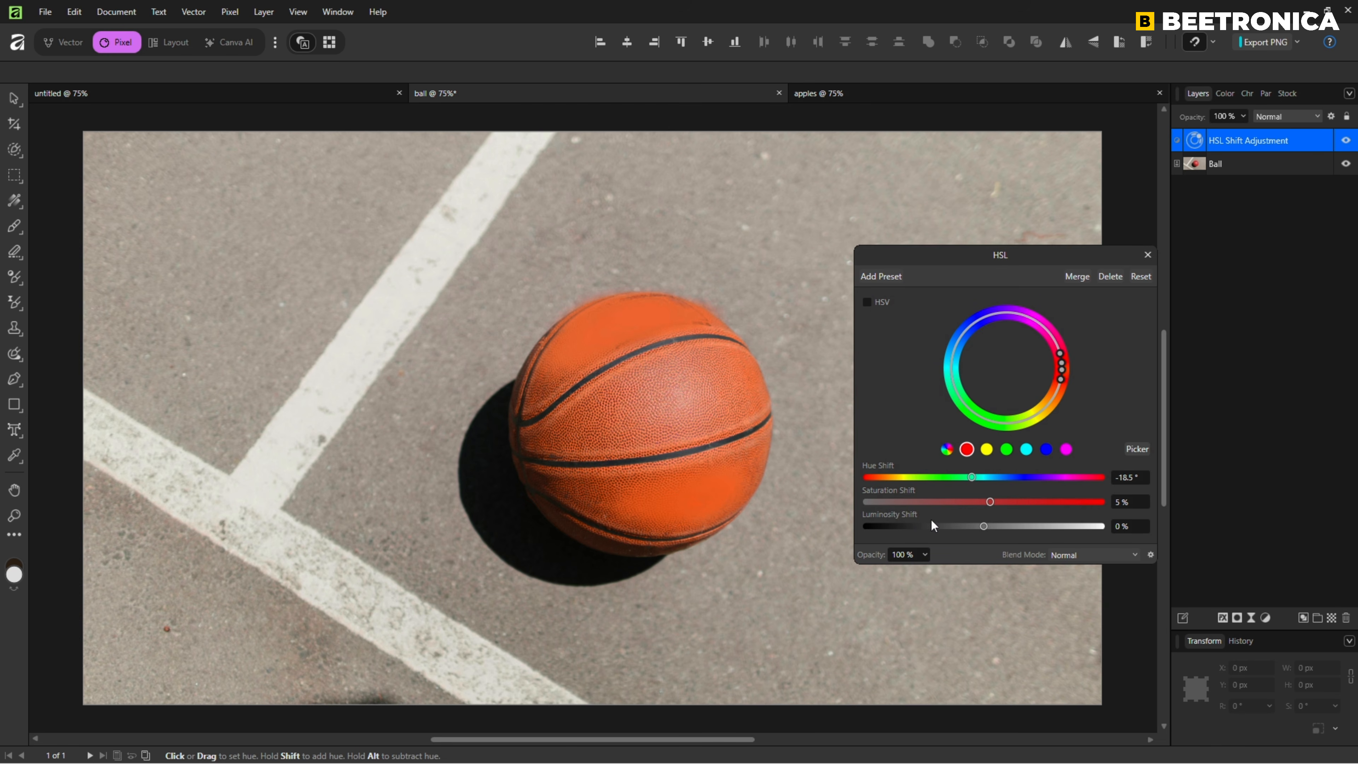
mouse_move(992, 525)
mouse_down()
mouse_move(1039, 524)
mouse_move(924, 525)
mouse_move(990, 531)
mouse_up()
click(1149, 255)
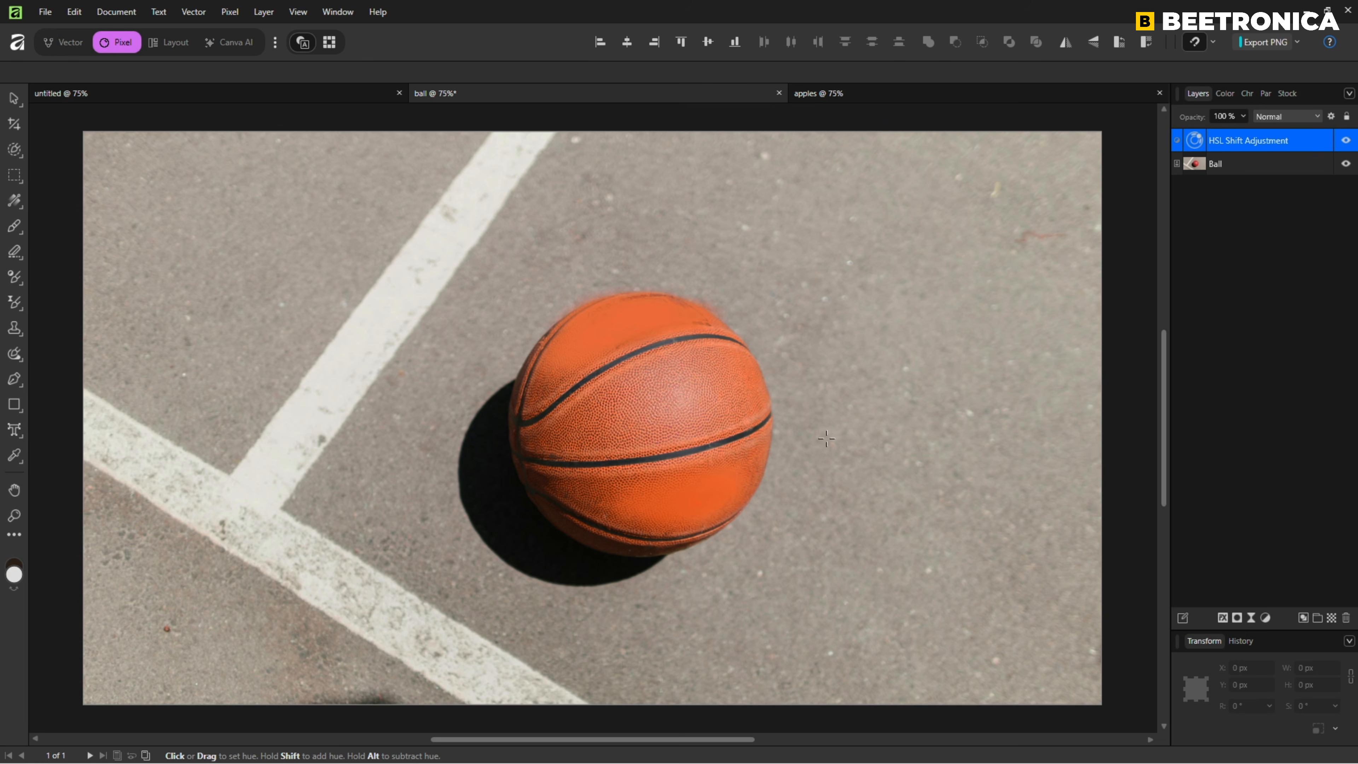
Step: In the apples document, select the second apple from the left using the Selection Brush Tool at 80 px
click(1005, 95)
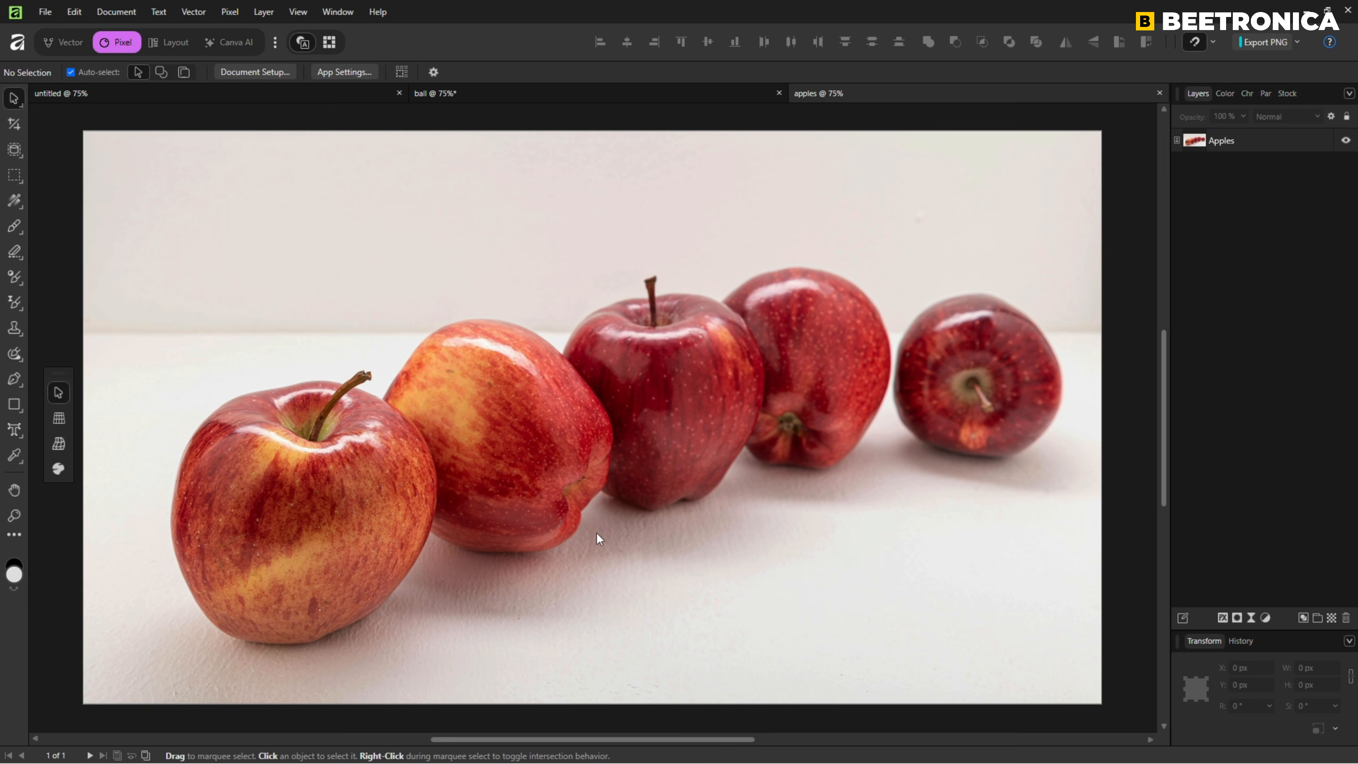
right_click(18, 154)
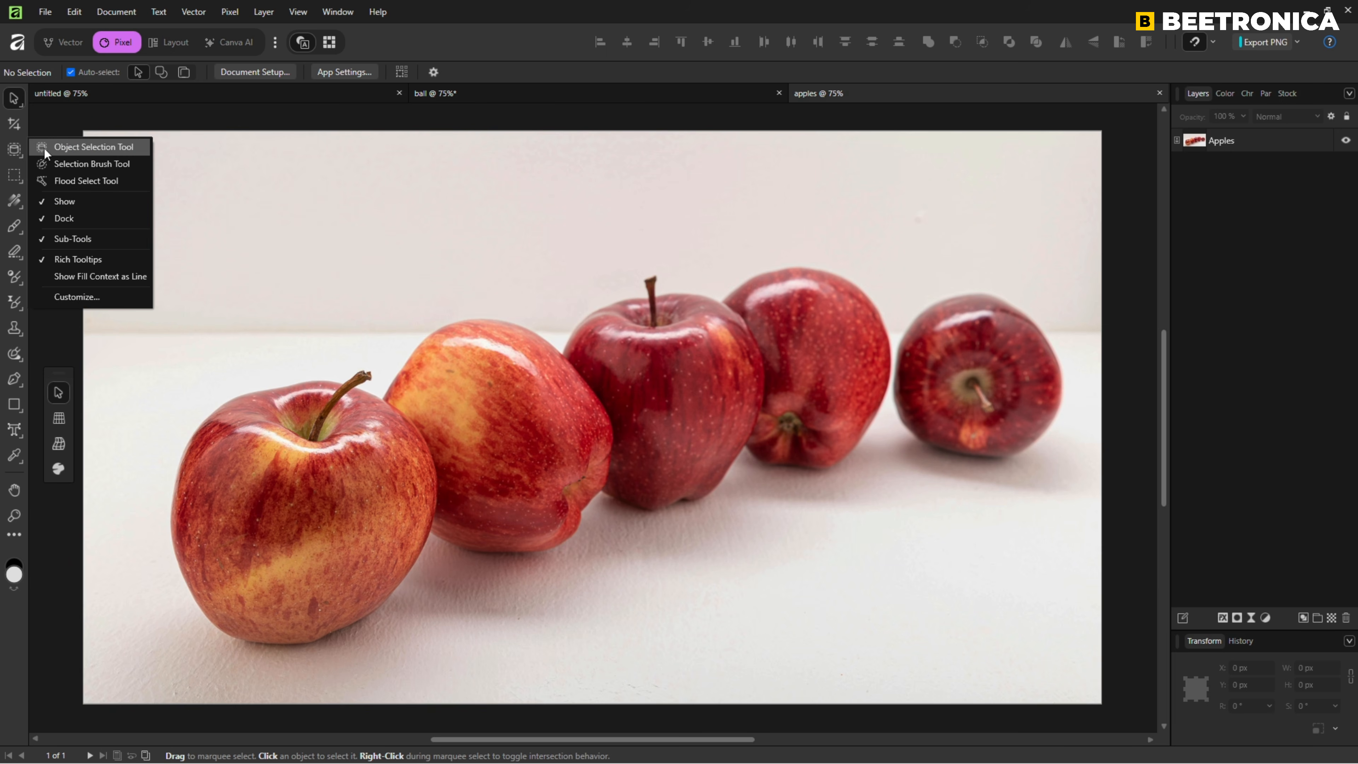
click(81, 166)
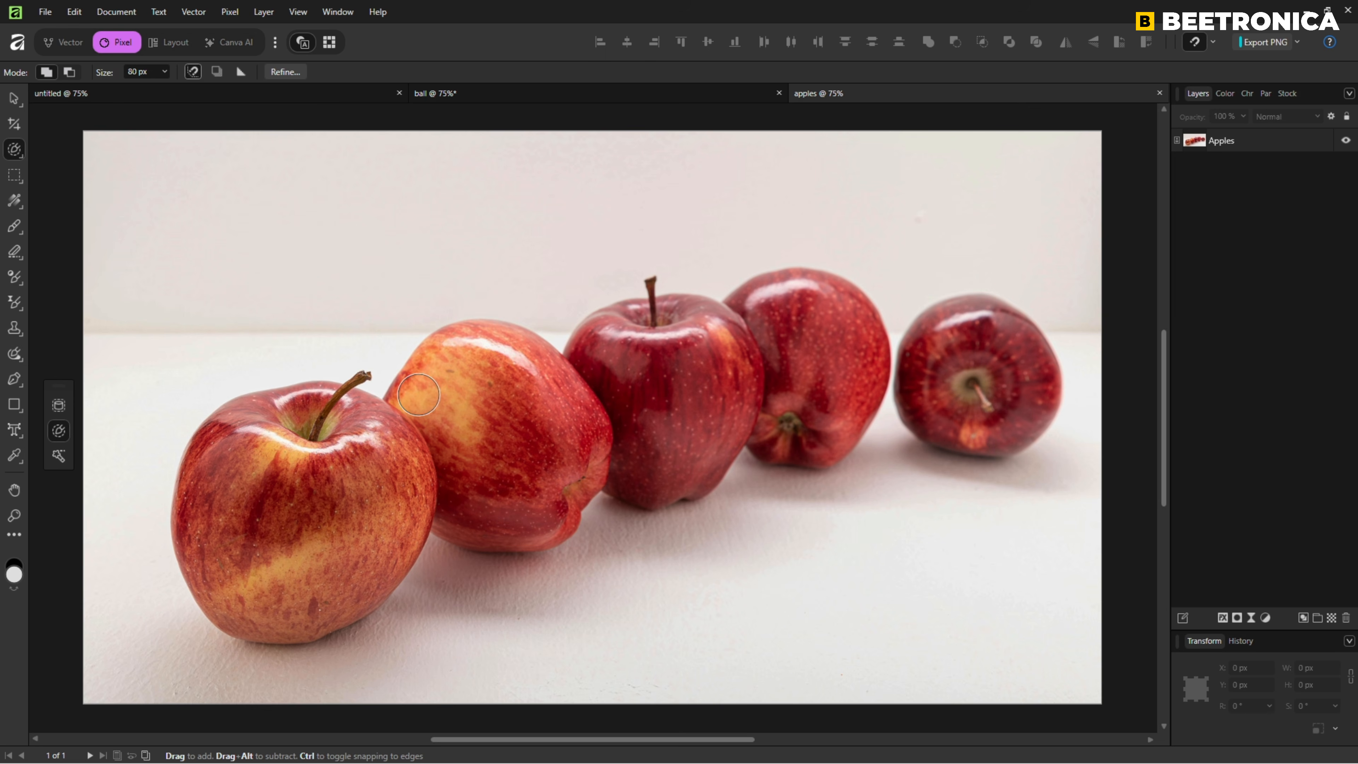
mouse_move(408, 397)
mouse_down()
mouse_move(517, 352)
mouse_move(574, 425)
mouse_move(540, 495)
mouse_up()
Step: Clean up the second apple's selection edges by subtracting the overspill, reducing the selection brush to 25.6 px
scroll(434, 416, up, 4)
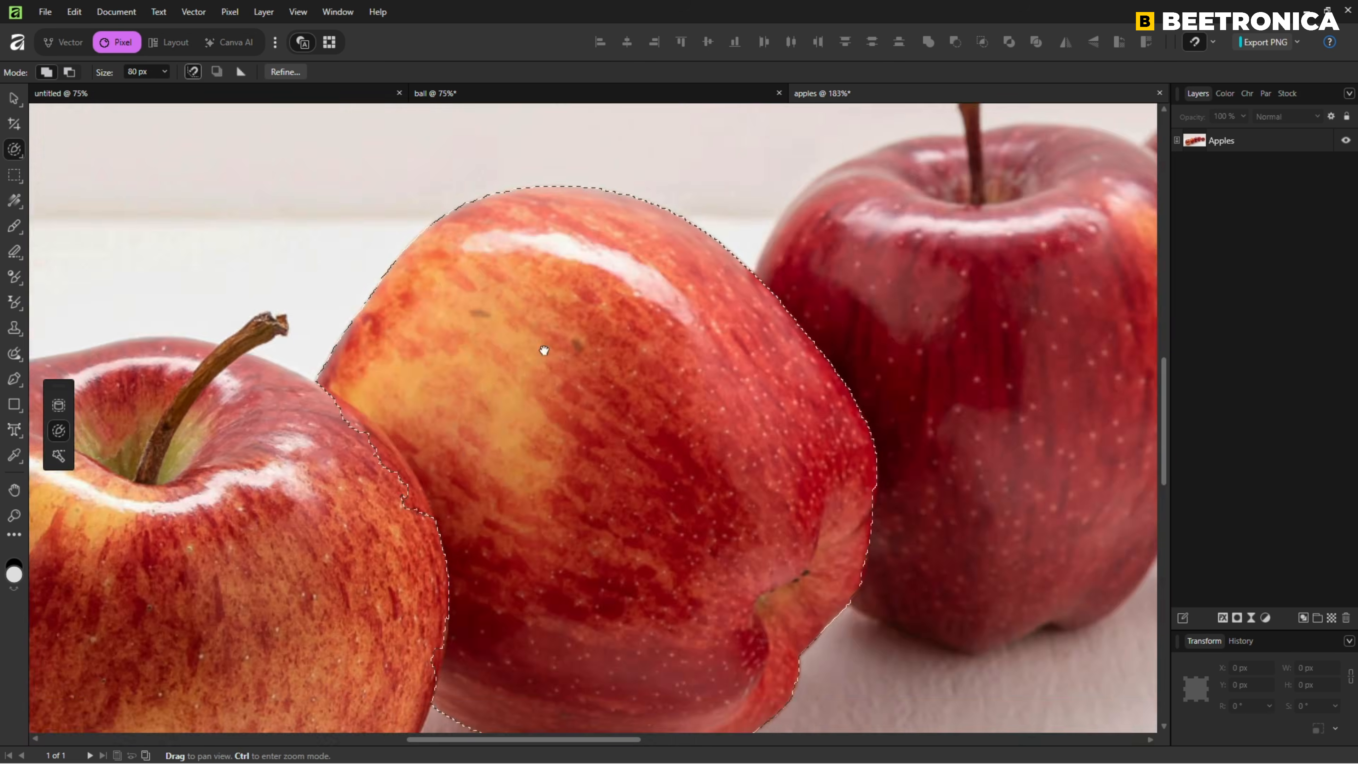
drag(542, 349, 627, 196)
mouse_move(408, 302)
mouse_down()
mouse_move(475, 486)
mouse_move(506, 473)
mouse_up()
key(bracketleft)
key(bracketleft)
key(bracketleft)
key(bracketleft)
key(bracketleft)
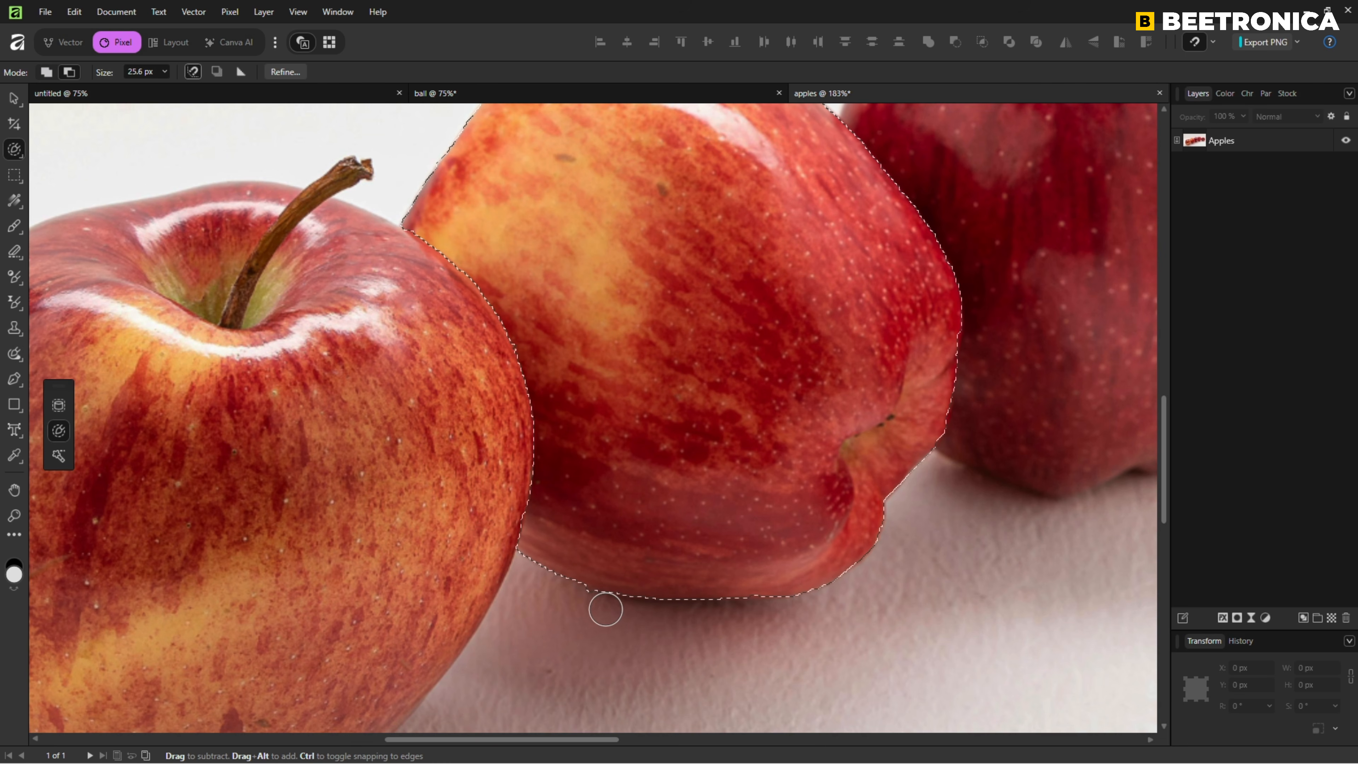
scroll(705, 505, up, 2)
key(ctrl+0)
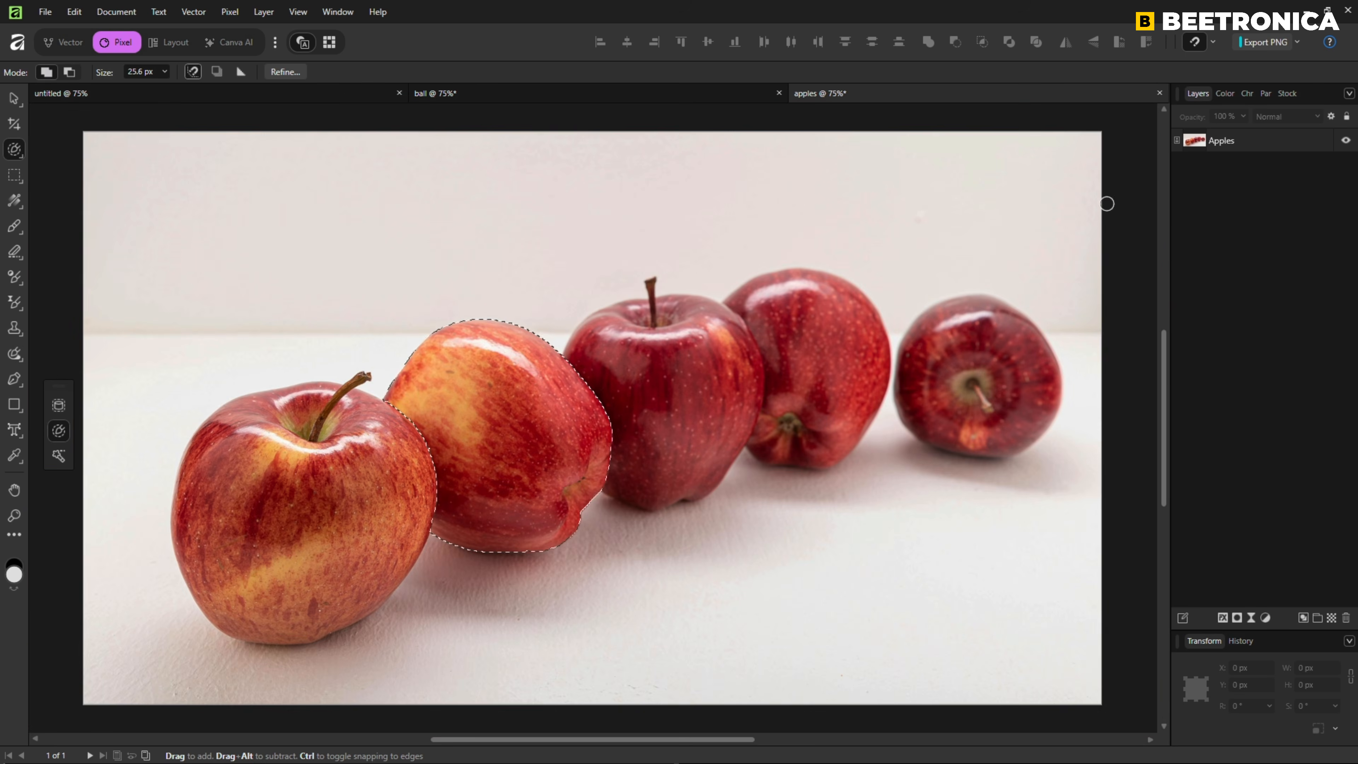
Step: Add an HSL adjustment over the Apples layer, masked to the selected apple
click(1276, 144)
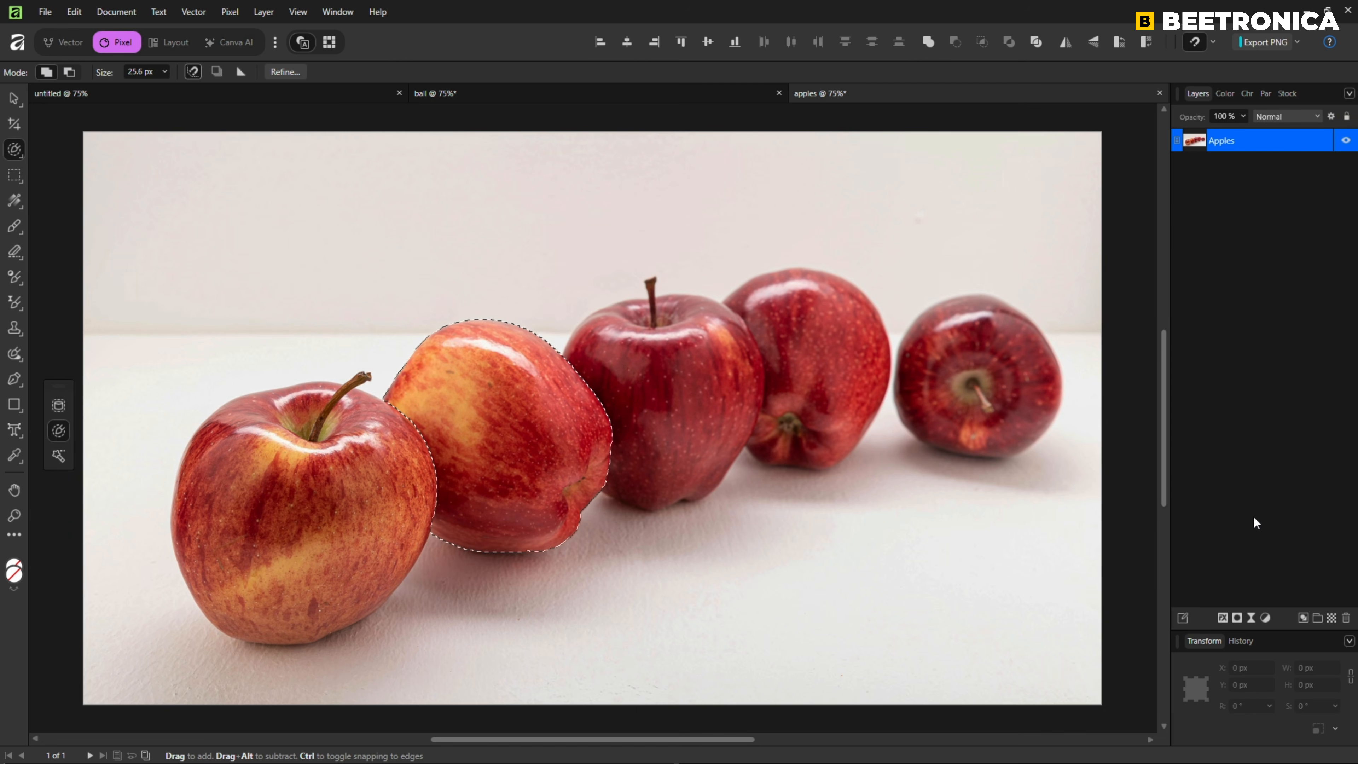
click(1266, 618)
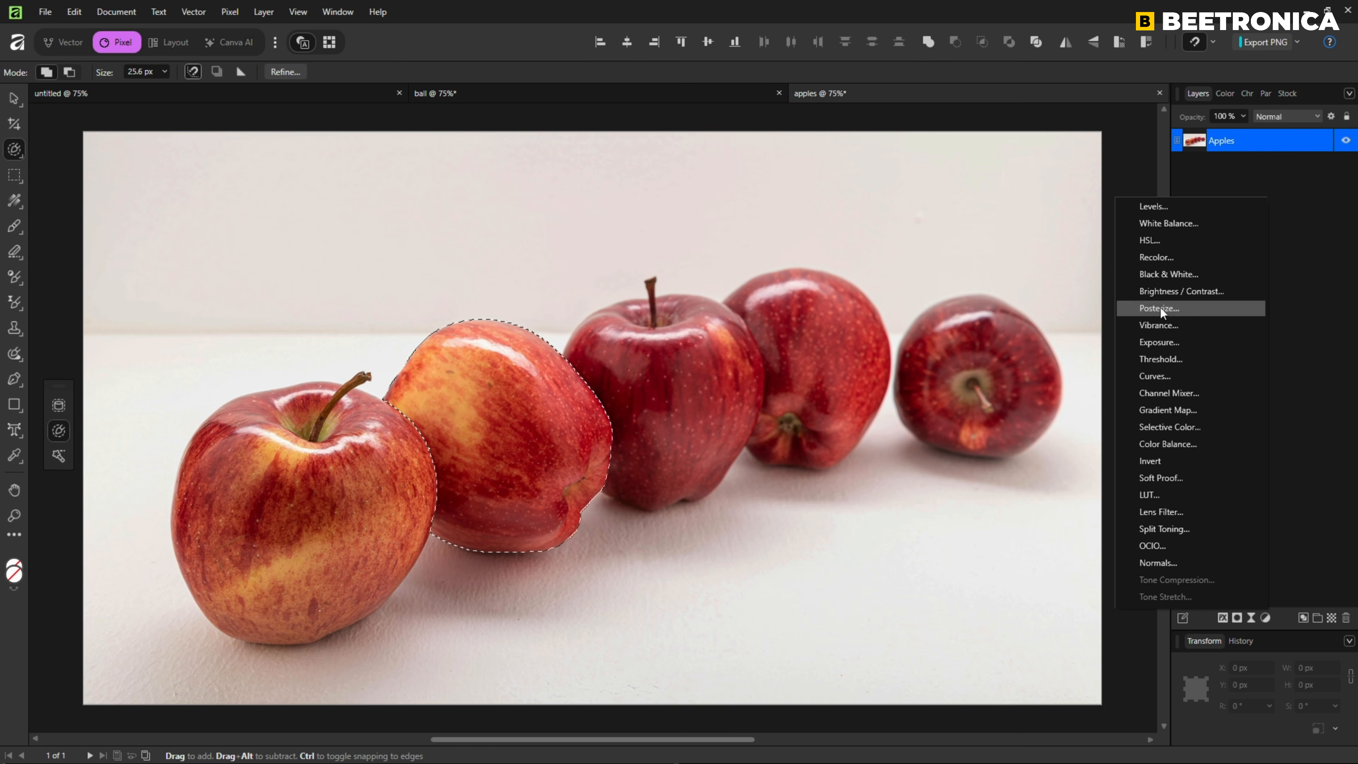
click(1150, 242)
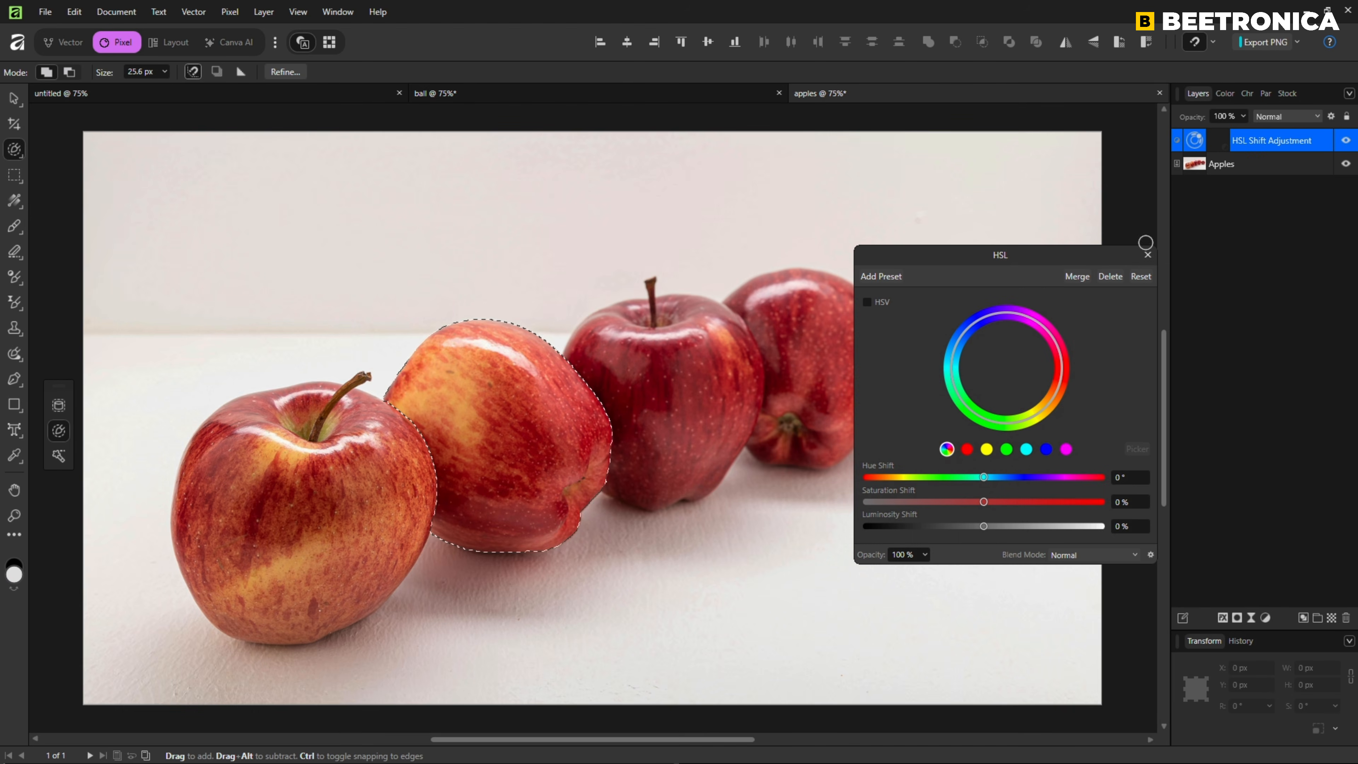
drag(1029, 261, 996, 256)
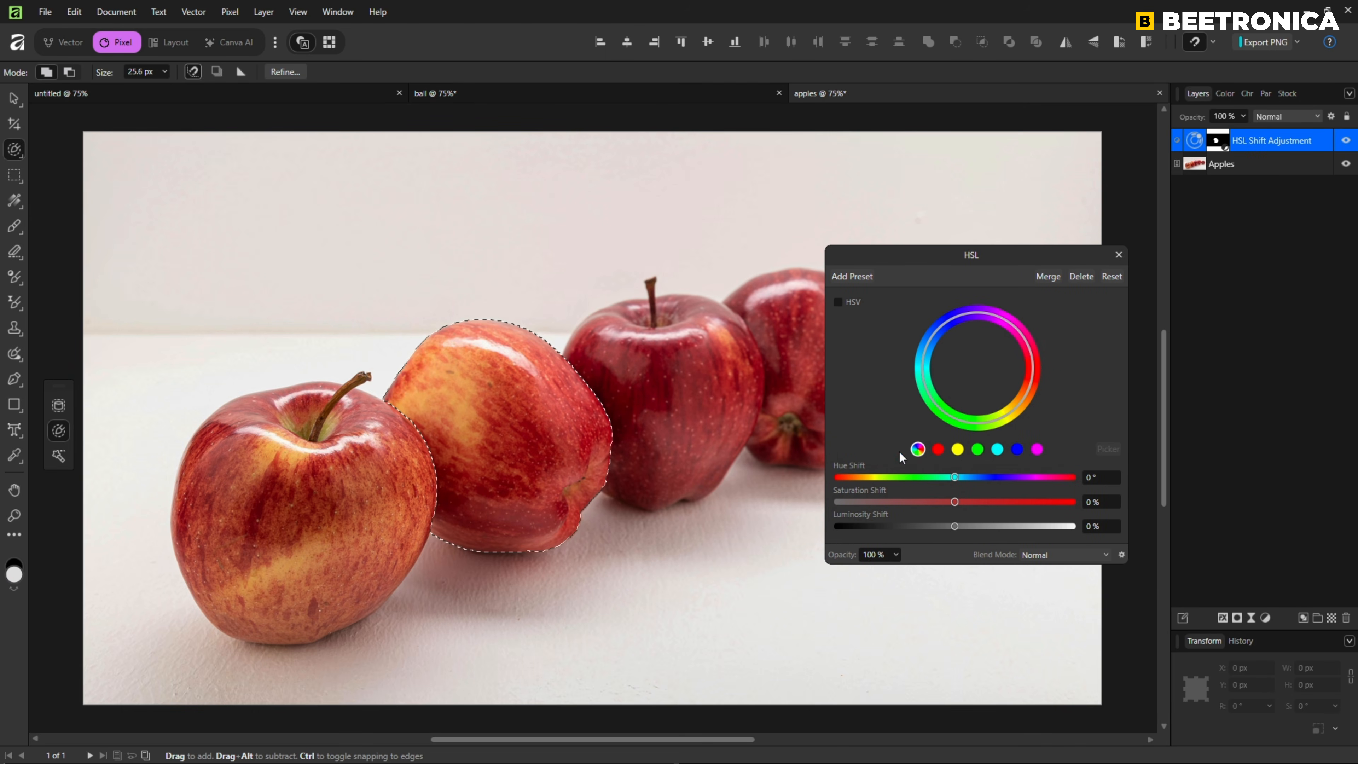
Step: Set the reds to hue -68.4°, saturation -10%, luminosity -8%, and the yellows to hue -31.5°, saturation 5%, luminosity 6%
click(938, 449)
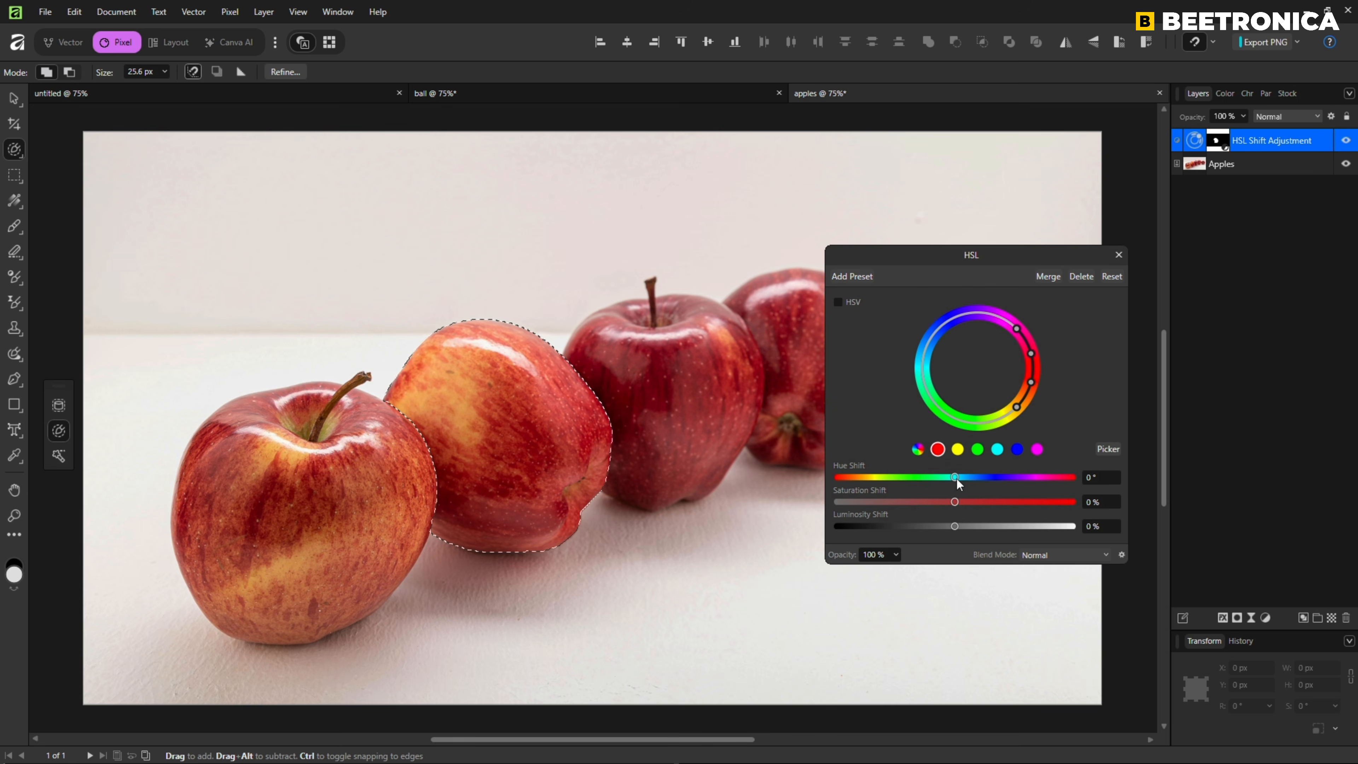
drag(957, 478, 913, 480)
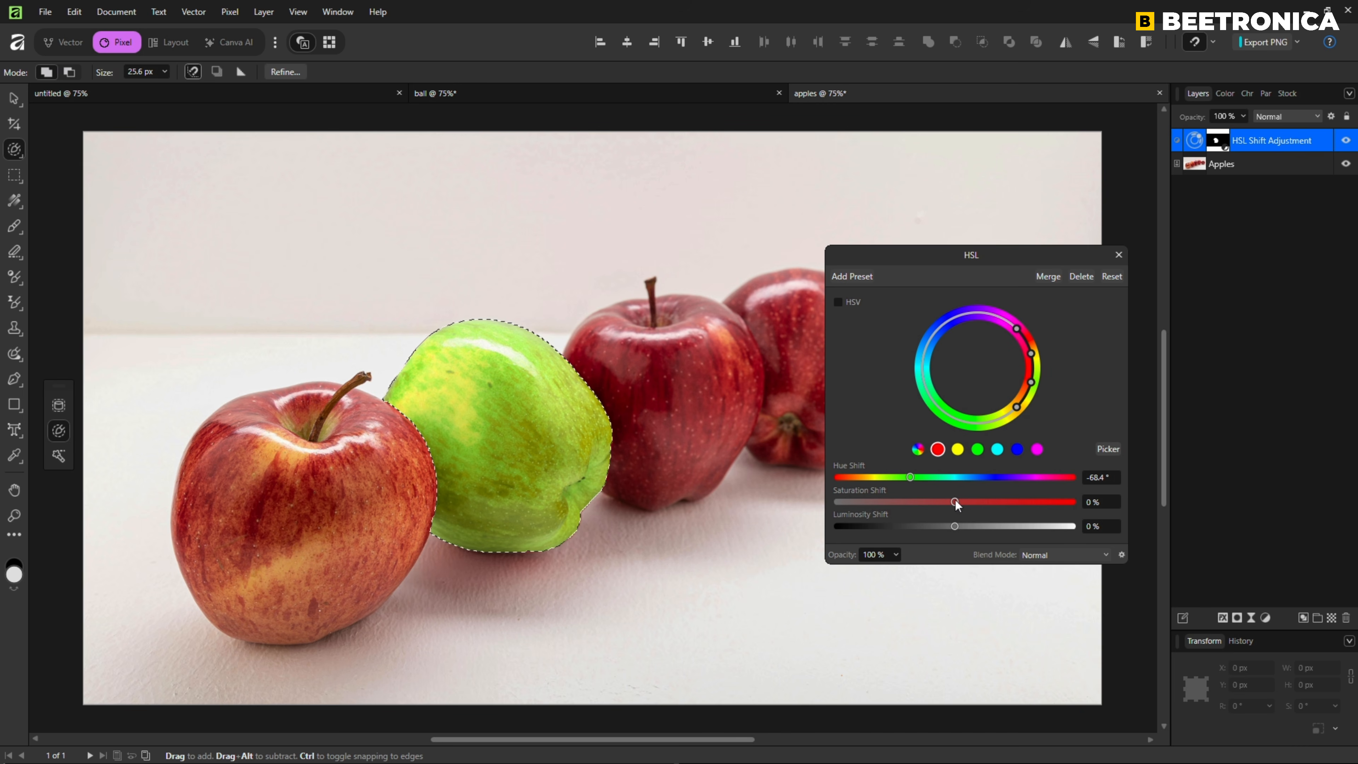
mouse_move(956, 504)
mouse_down()
mouse_move(931, 504)
mouse_move(978, 526)
mouse_move(945, 525)
mouse_up()
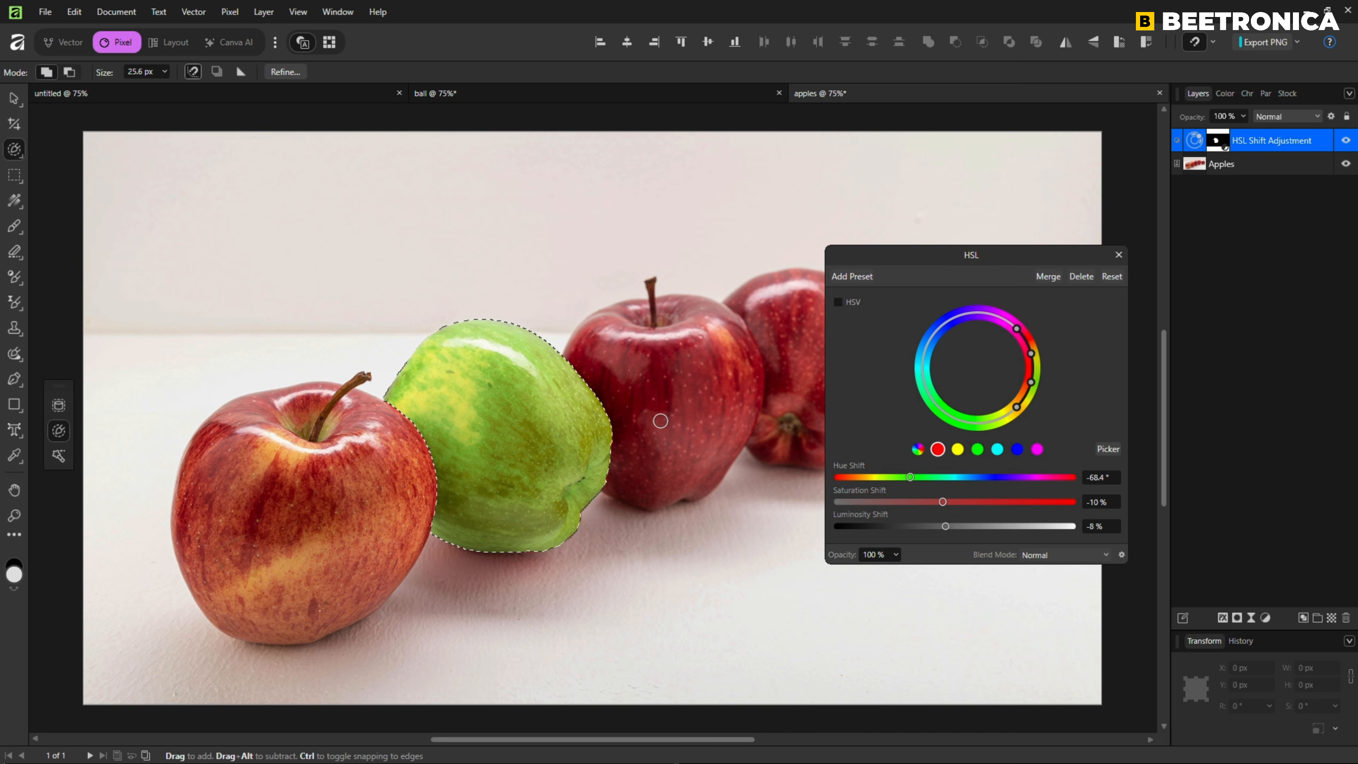
click(957, 450)
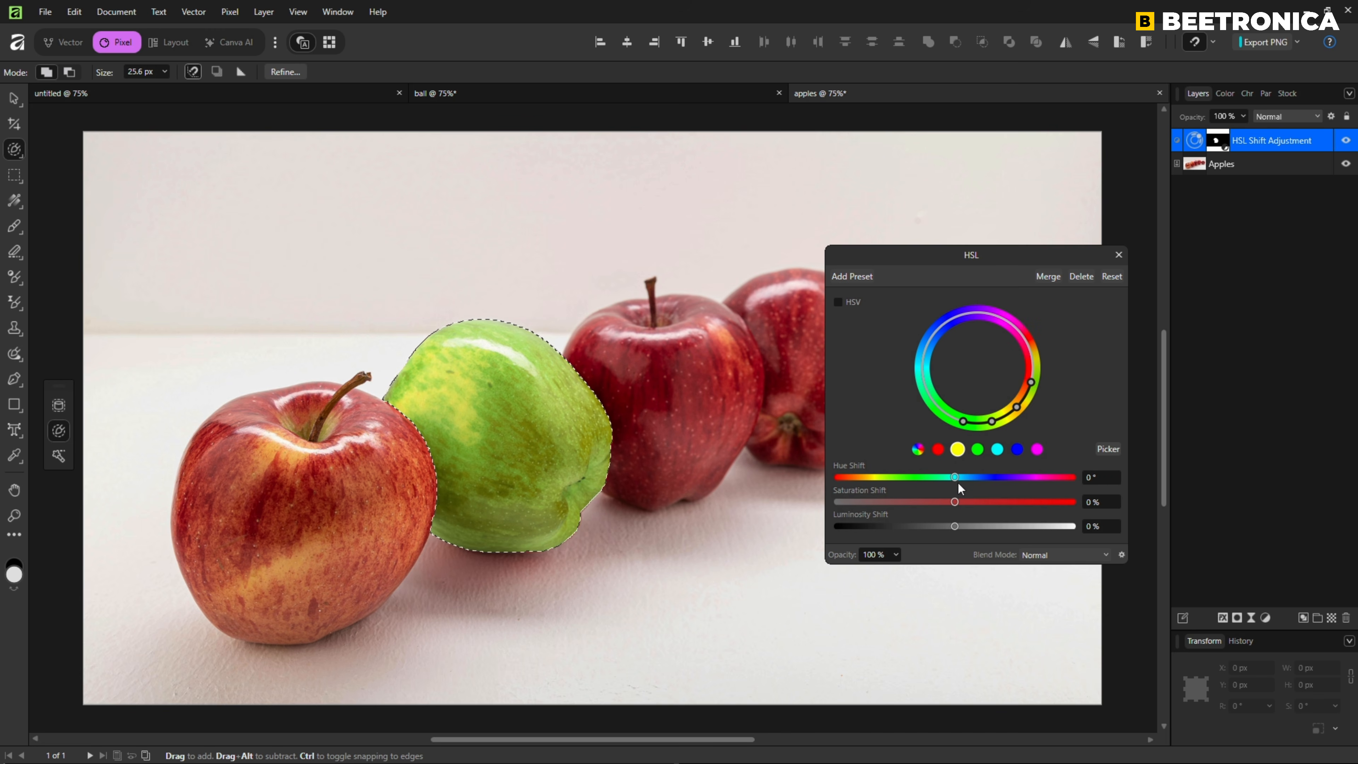
drag(955, 478, 963, 526)
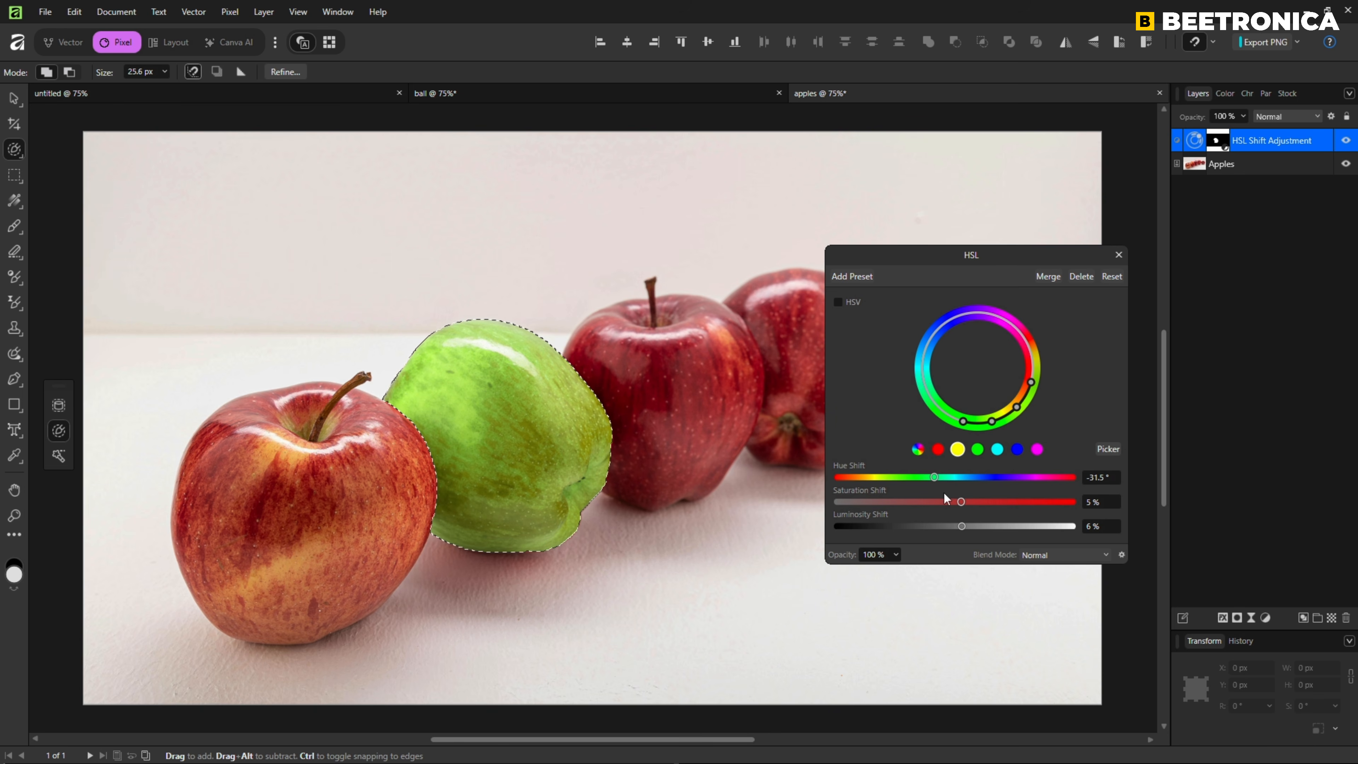
Step: Set the reds' hue shift to -77.1°, close the HSL settings, and clear the selection around the apple
click(938, 451)
mouse_move(911, 477)
mouse_down()
mouse_move(887, 476)
mouse_move(905, 475)
mouse_up()
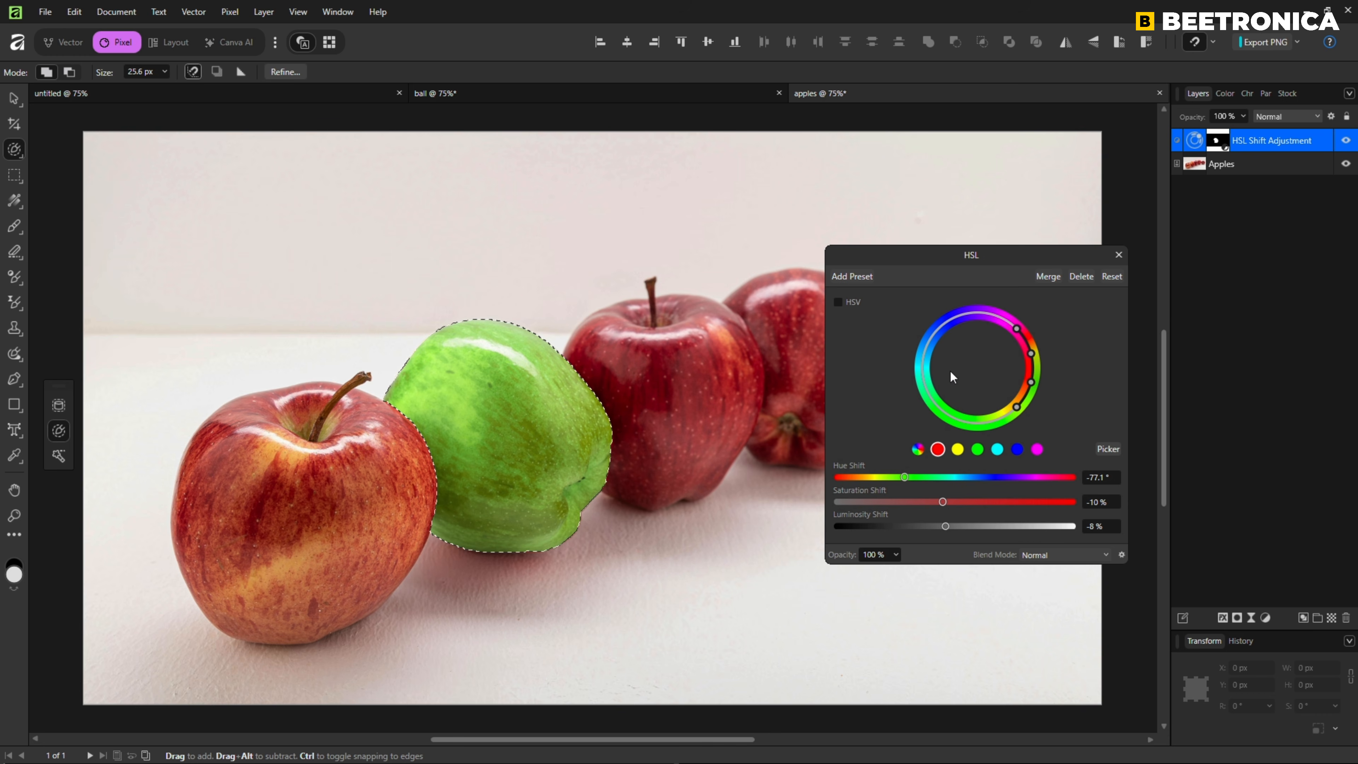
click(1121, 255)
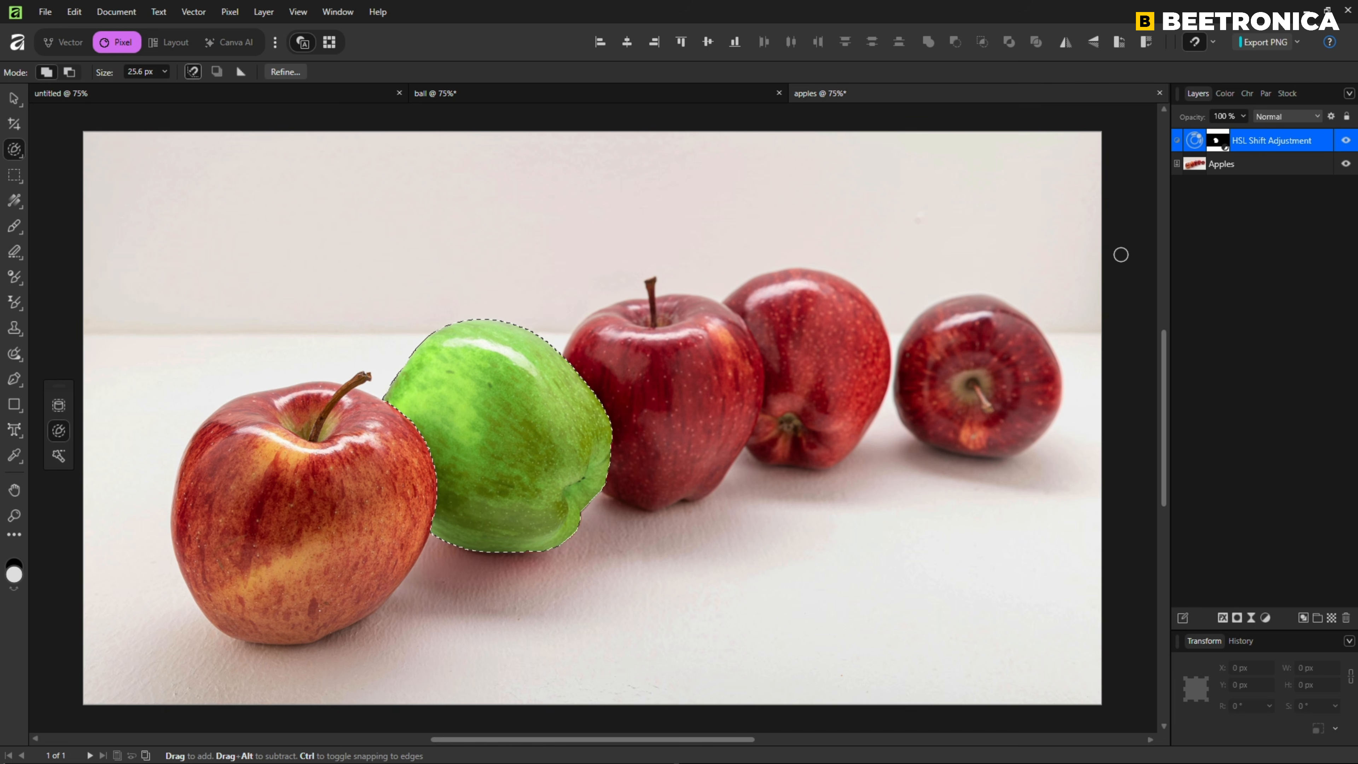
click(1230, 245)
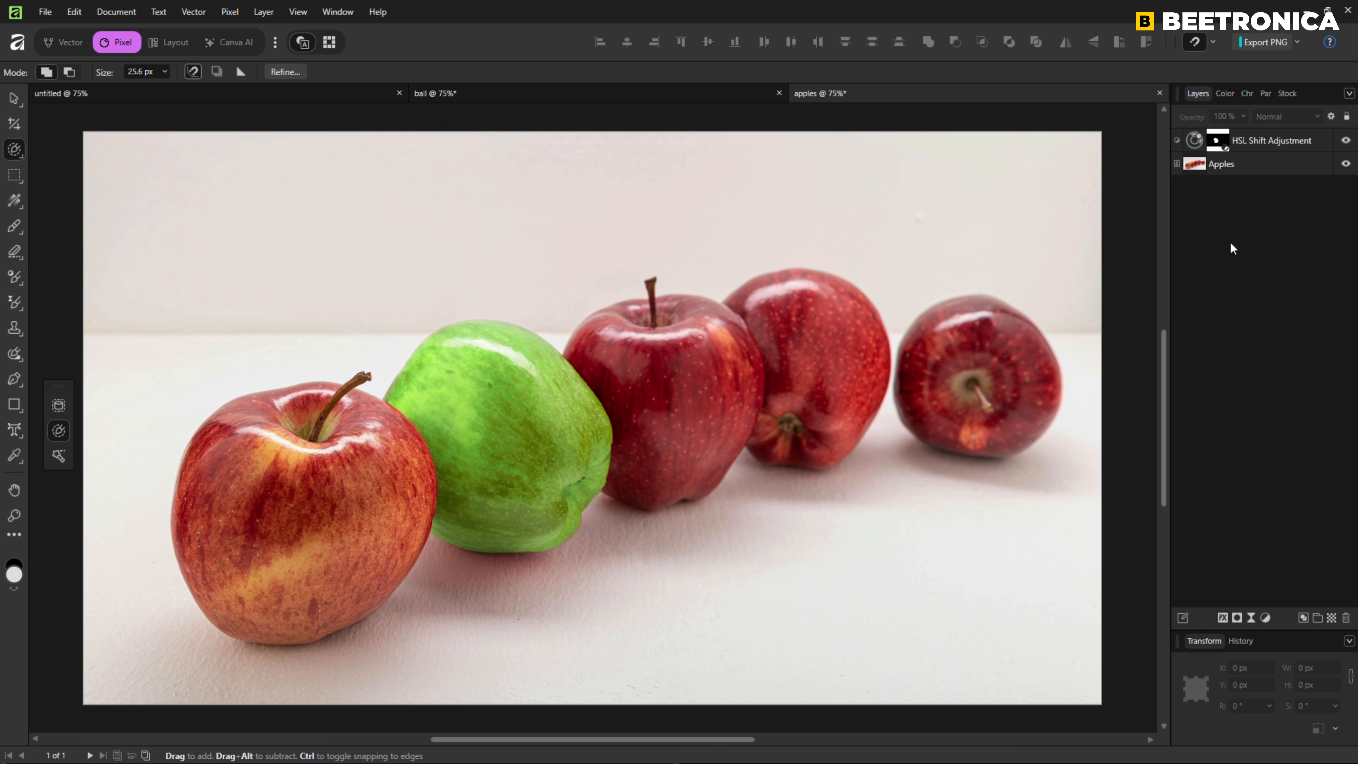